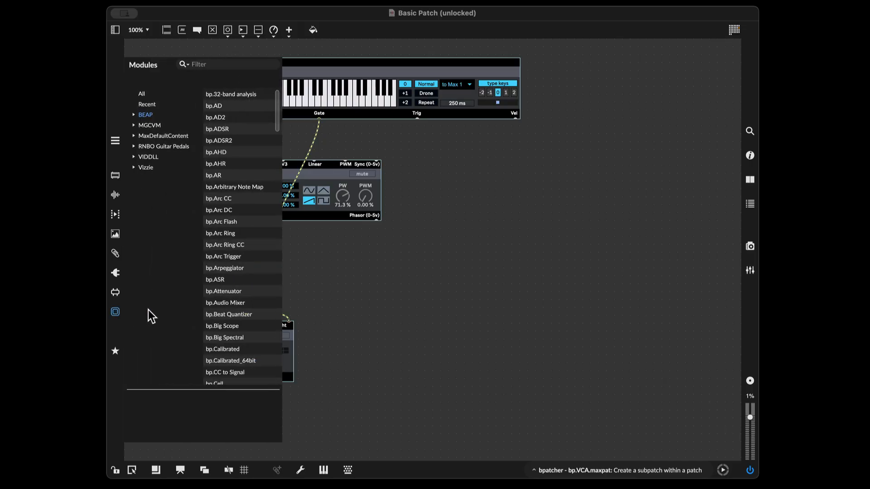
# Add the bp.ADSR module from the BEAP Envelope modules to the empty area beside the oscillator.
pyautogui.click(133, 115)
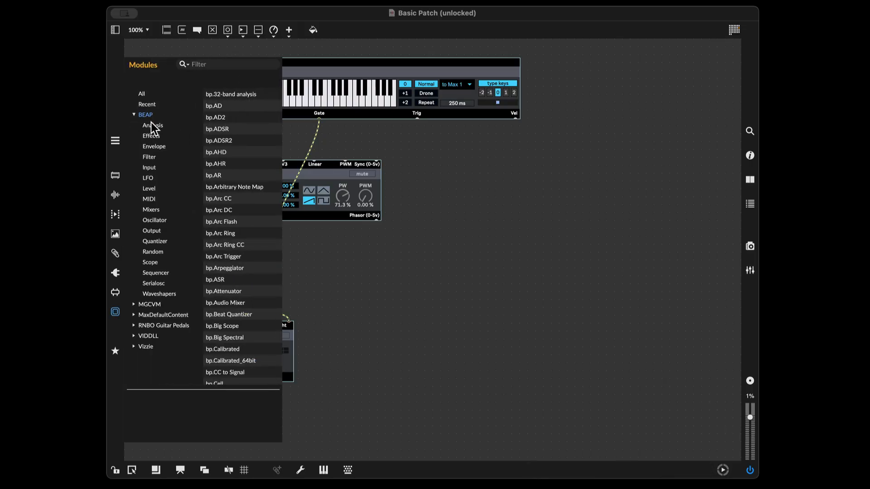
pyautogui.click(154, 148)
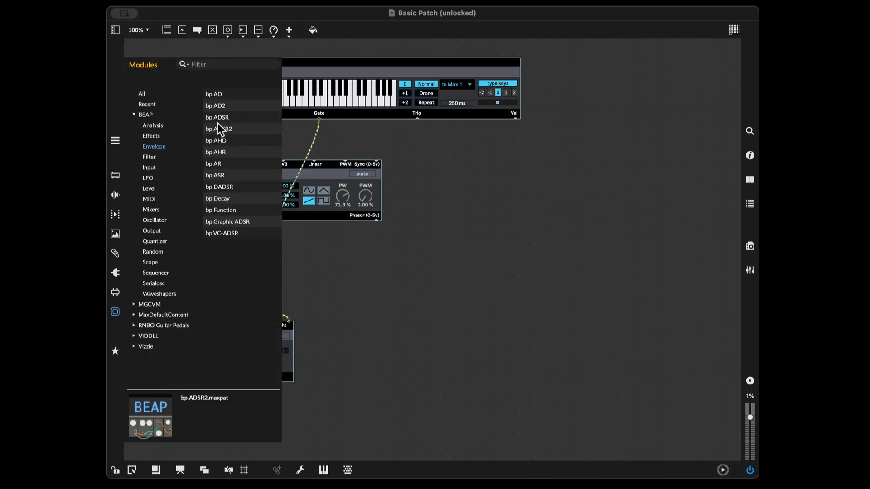
pyautogui.moveTo(218, 117); pyautogui.dragTo(485, 217)
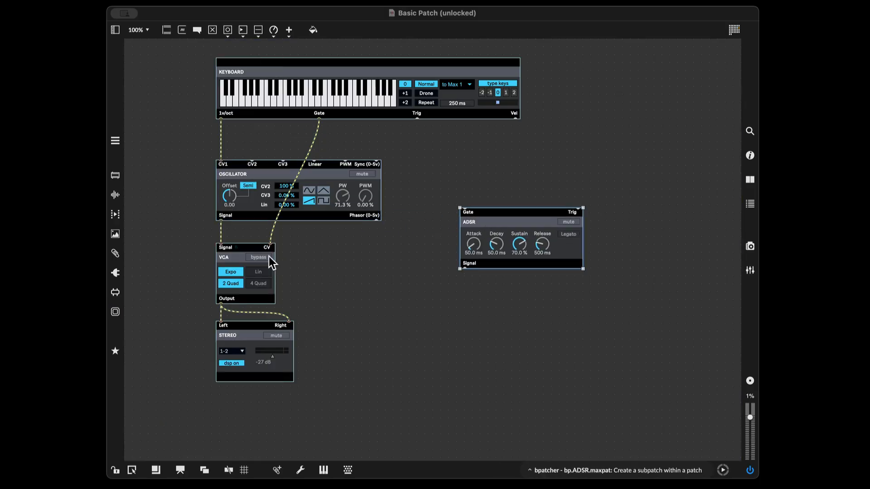
# Add a bp.Volt Meter from the BEAP Scope modules below the ADSR and connect the ADSR's Signal output to it.
pyautogui.click(116, 312)
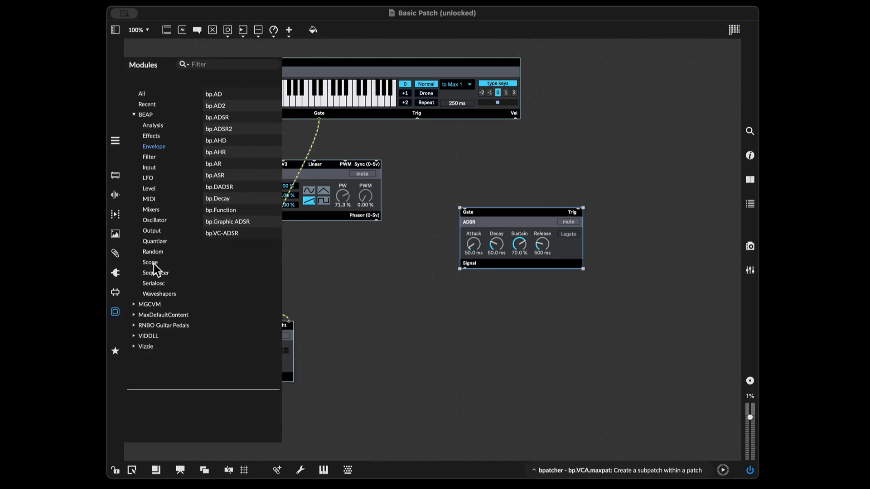
pyautogui.click(153, 263)
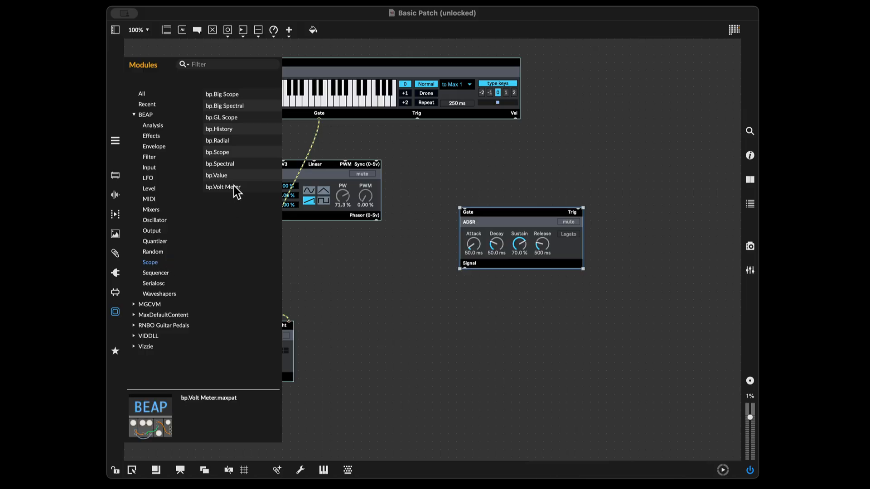
pyautogui.moveTo(235, 188); pyautogui.dragTo(478, 307)
pyautogui.moveTo(465, 270); pyautogui.dragTo(477, 301)
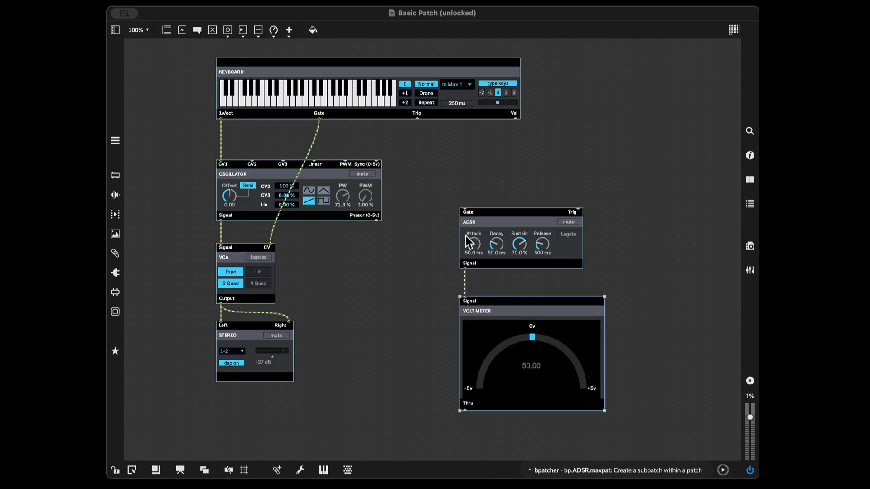
# Replace the keyboard-to-VCA gate cable by patching the keyboard's Gate into the ADSR's Gate and the ADSR's Signal into the VCA's CV.
pyautogui.click(277, 226)
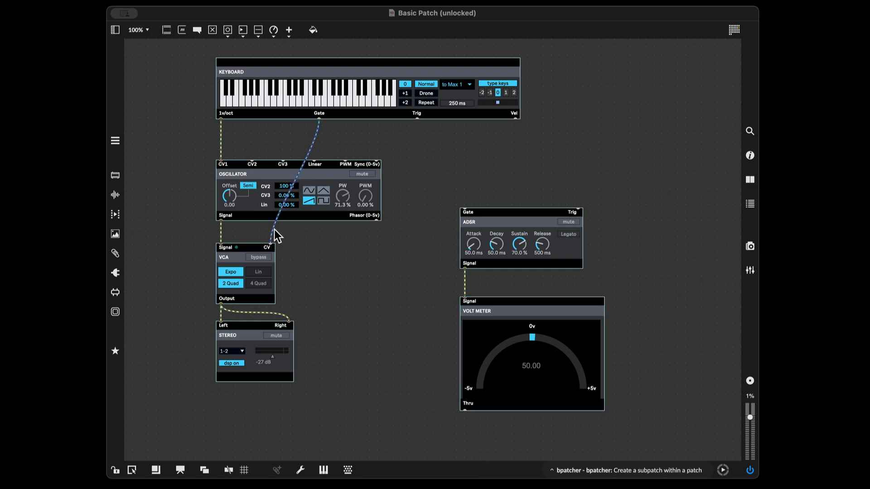
pyautogui.press('BackSpace')
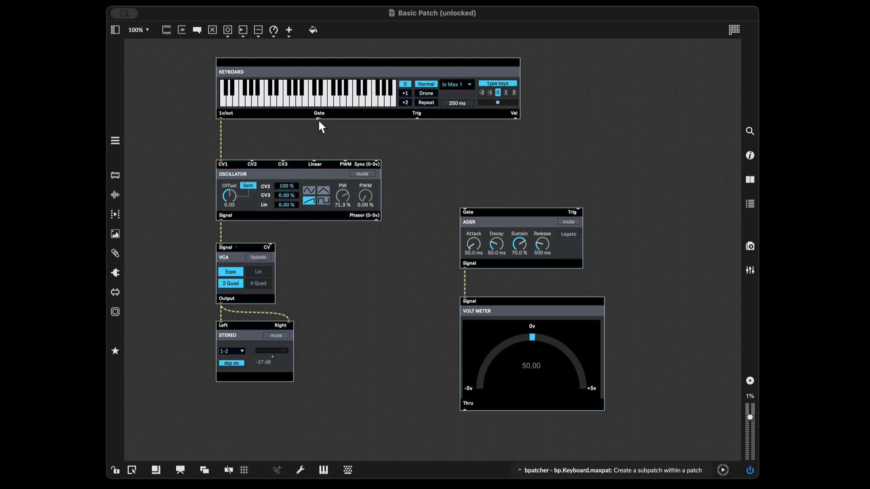
pyautogui.moveTo(319, 120); pyautogui.dragTo(483, 211)
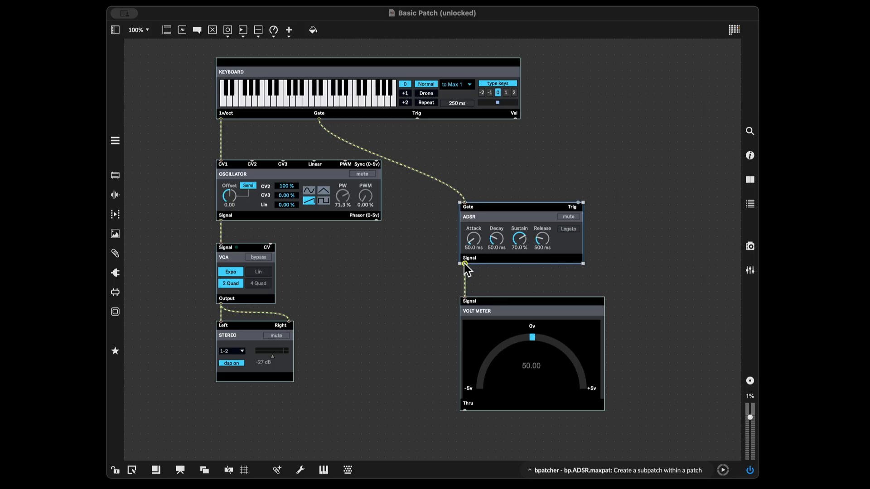
pyautogui.moveTo(464, 264); pyautogui.dragTo(268, 244)
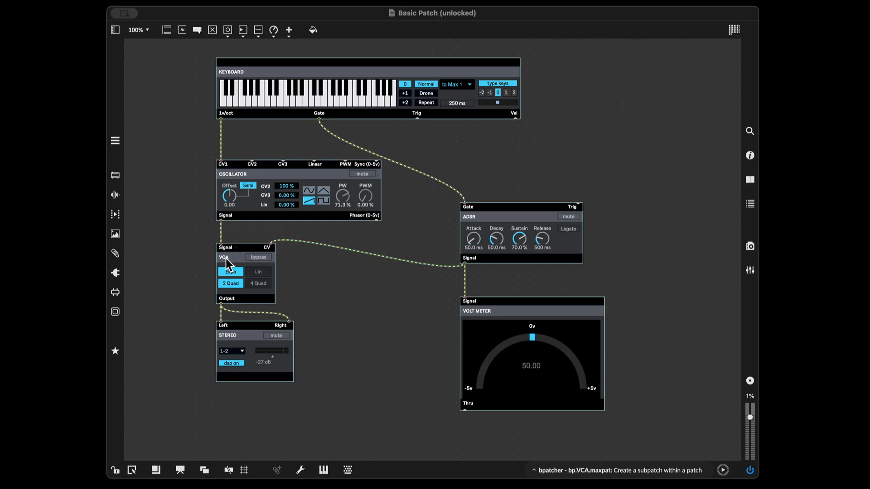
# Duplicate the volt meter beside the first one and connect the keyboard's Gate output to the copy's Signal input.
pyautogui.moveTo(479, 315)
pyautogui.mouseDown()
pyautogui.moveTo(493, 311)
pyautogui.moveTo(476, 303)
pyautogui.moveTo(480, 309)
pyautogui.mouseUp()
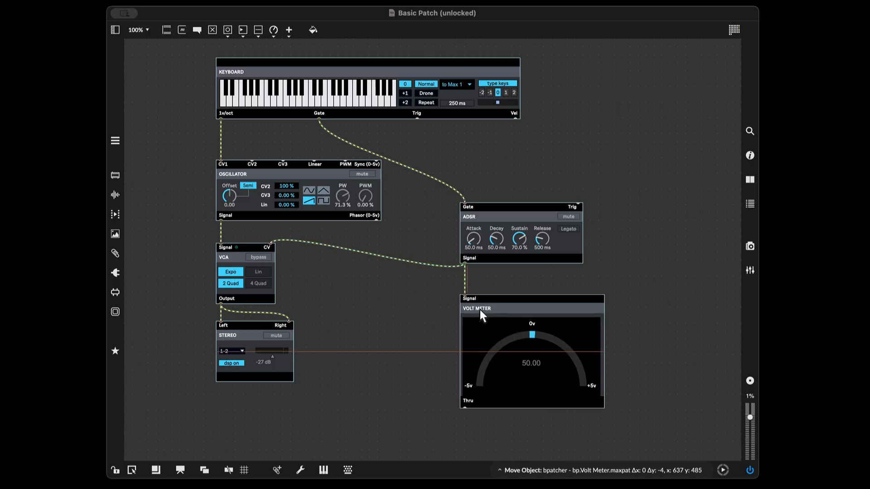
pyautogui.moveTo(439, 221); pyautogui.dragTo(631, 317)
pyautogui.click(589, 319)
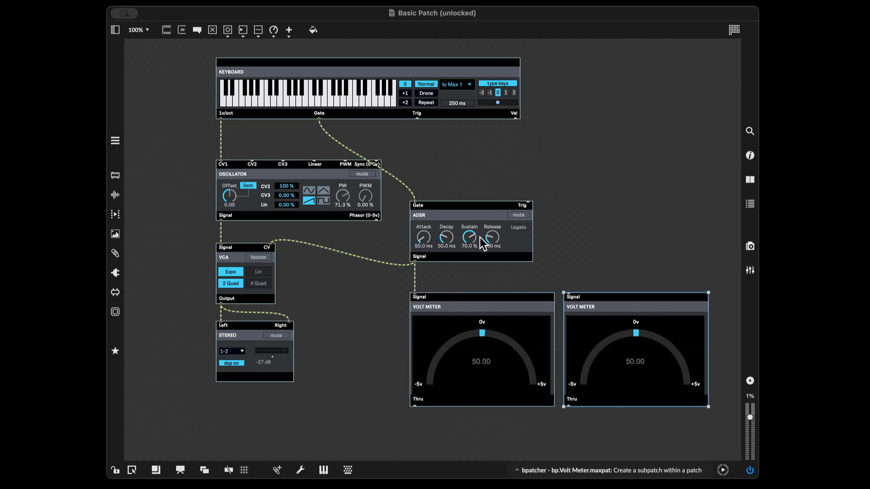
pyautogui.moveTo(320, 119); pyautogui.dragTo(569, 291)
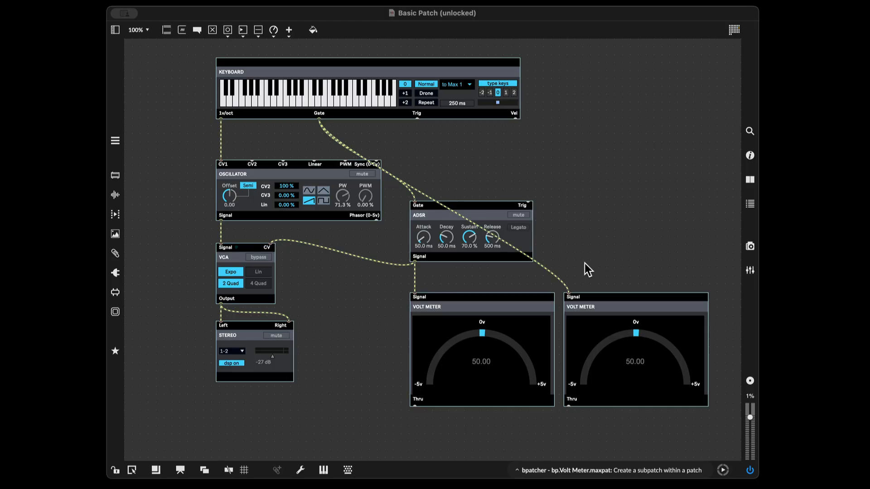
# Lock the patch, lower the stereo output level to -inf dB and play test notes to compare both volt meters.
pyautogui.press('super+e')
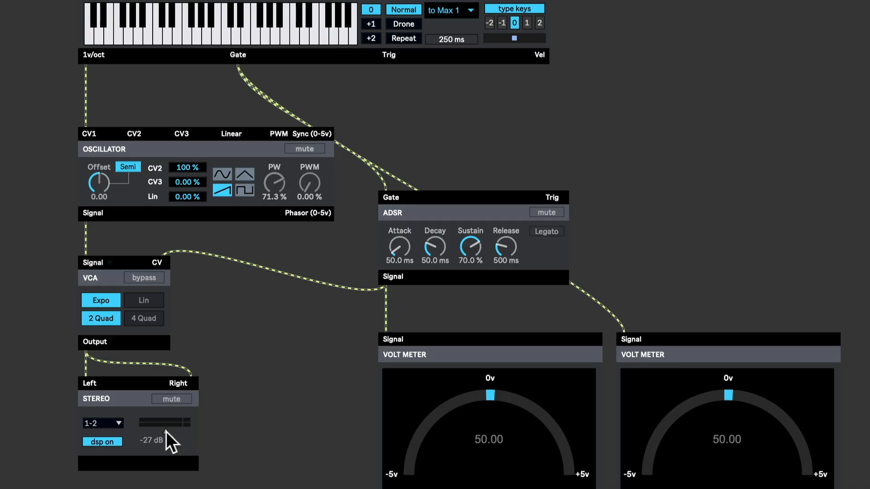
pyautogui.moveTo(166, 431); pyautogui.dragTo(140, 431)
pyautogui.click(233, 35)
pyautogui.click(254, 38)
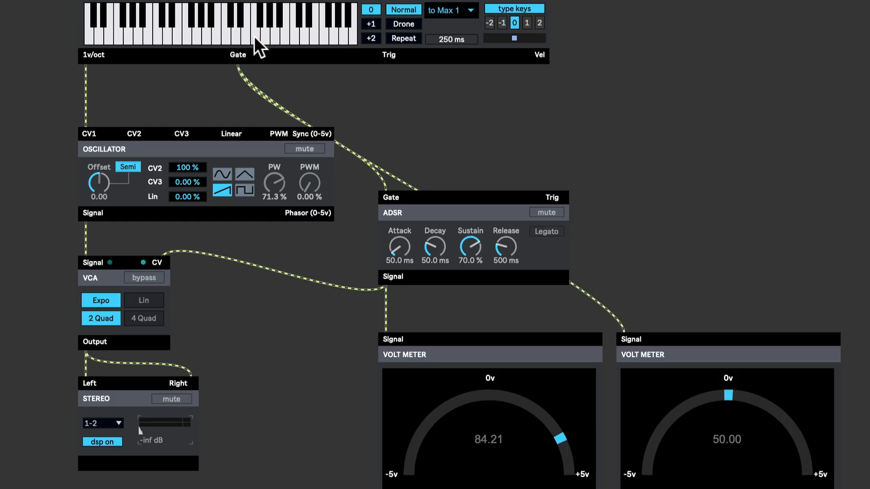
pyautogui.click(226, 33)
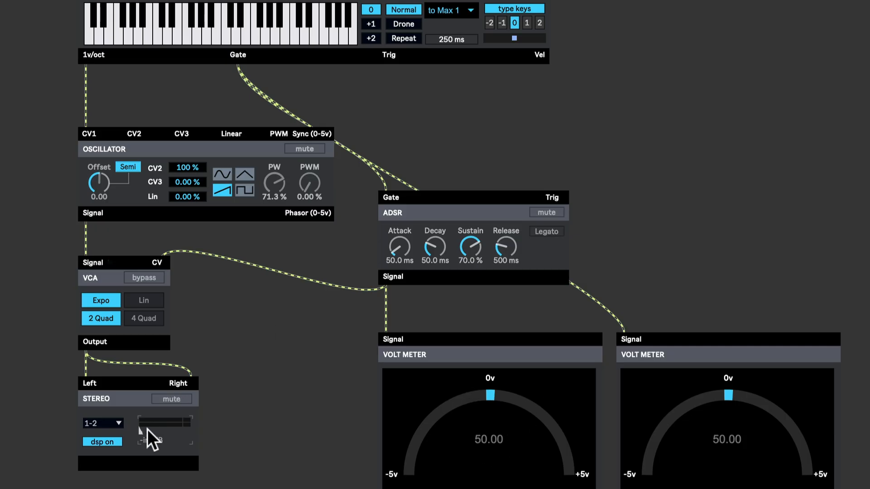
# Raise the stereo output level to -12 dB, set the ADSR's Attack to 263 ms and play test notes.
pyautogui.moveTo(148, 429); pyautogui.dragTo(175, 431)
pyautogui.moveTo(398, 251)
pyautogui.mouseDown()
pyautogui.moveTo(399, 229)
pyautogui.moveTo(398, 238)
pyautogui.mouseUp()
pyautogui.click(236, 31)
pyautogui.click(236, 32)
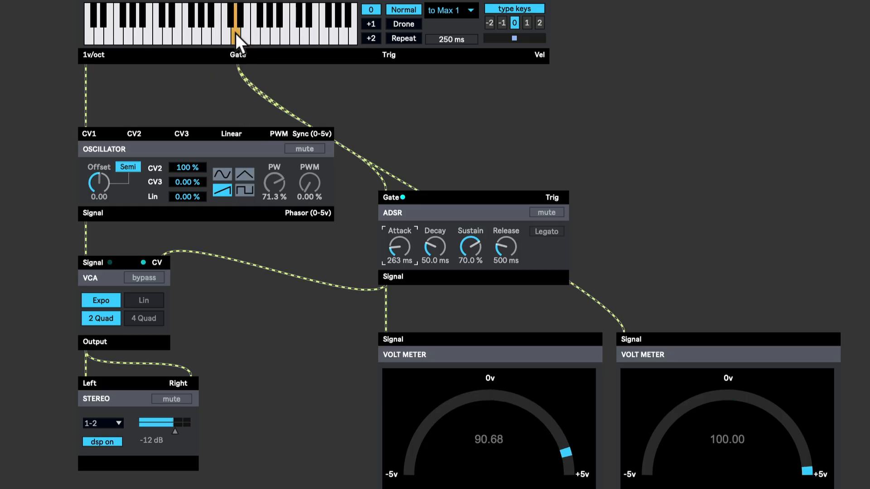
pyautogui.click(235, 33)
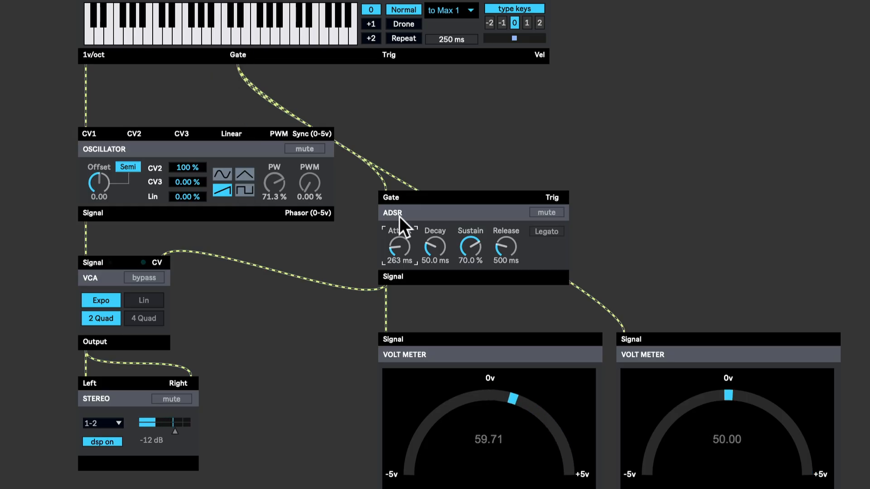
# Set the ADSR's Attack to 1.73 s, Decay to 0 ms, Sustain to 100 % and Release to 0 ms.
pyautogui.moveTo(398, 247); pyautogui.dragTo(399, 206)
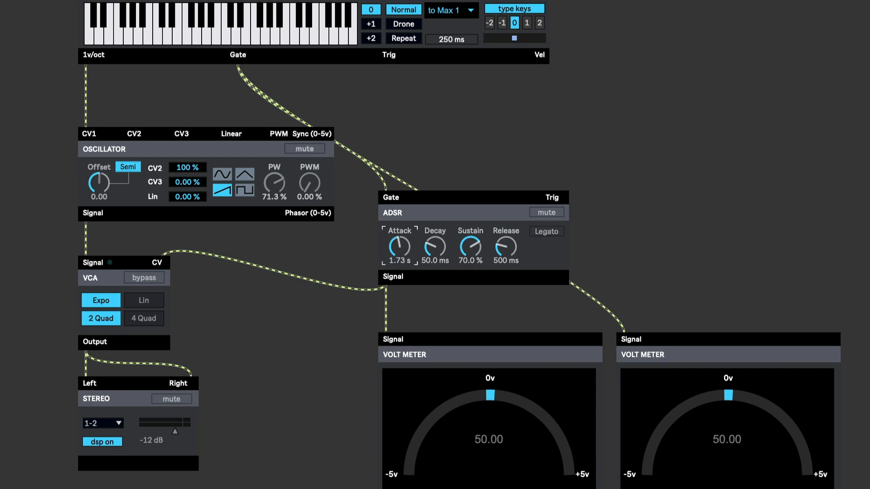
pyautogui.click(435, 247)
pyautogui.moveTo(434, 247); pyautogui.dragTo(434, 272)
pyautogui.moveTo(470, 247); pyautogui.dragTo(506, 272)
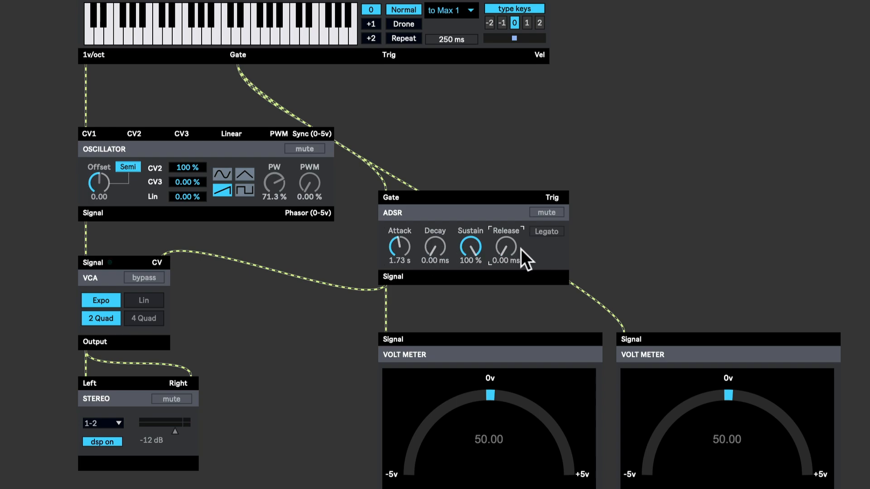
# Play test notes on the keyboard, raise the ADSR's Release to 1.91 s and play a note again.
pyautogui.click(235, 32)
pyautogui.moveTo(234, 32); pyautogui.dragTo(236, 33)
pyautogui.moveTo(252, 33); pyautogui.dragTo(253, 33)
pyautogui.moveTo(507, 246); pyautogui.dragTo(507, 182)
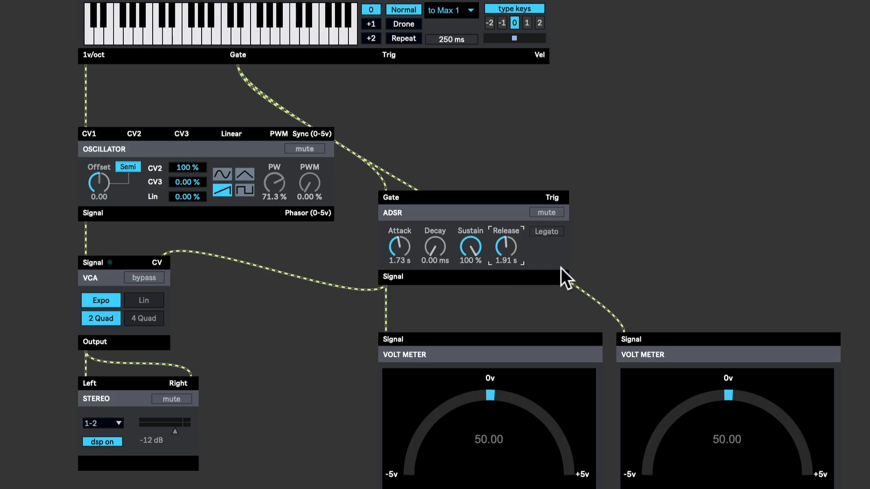
pyautogui.click(235, 37)
# Set the ADSR's Release to 446 ms and Attack to 0 ms, and play several different notes.
pyautogui.moveTo(507, 248); pyautogui.dragTo(508, 271)
pyautogui.moveTo(399, 247); pyautogui.dragTo(398, 272)
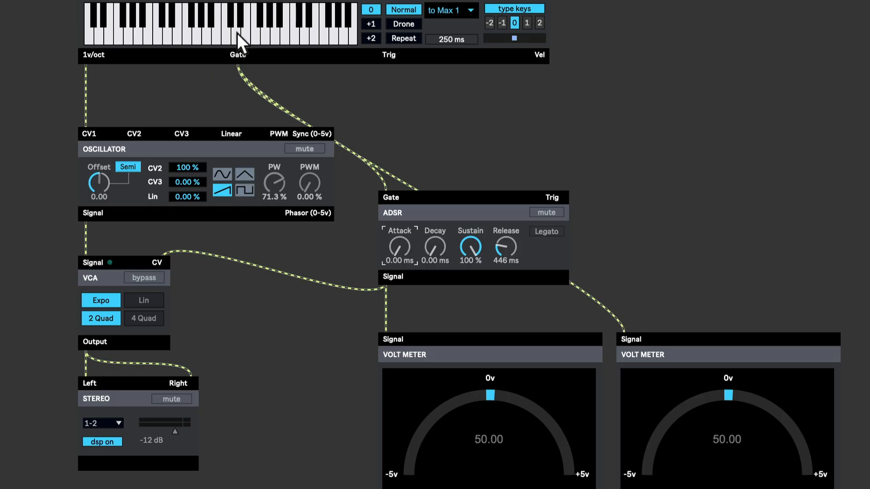
pyautogui.click(238, 34)
pyautogui.click(207, 33)
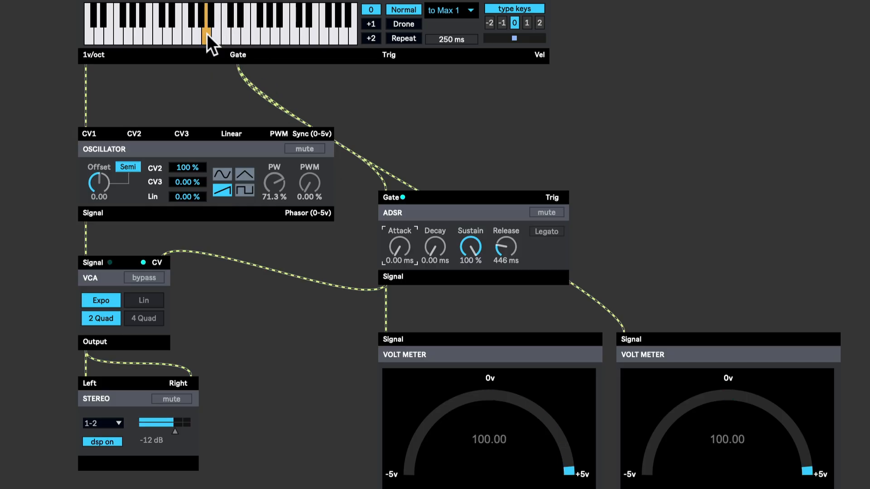
pyautogui.click(280, 30)
pyautogui.click(219, 33)
# Test notes with the ADSR's Release at 0 ms, and play another note with a longer Release.
pyautogui.moveTo(506, 247); pyautogui.dragTo(506, 272)
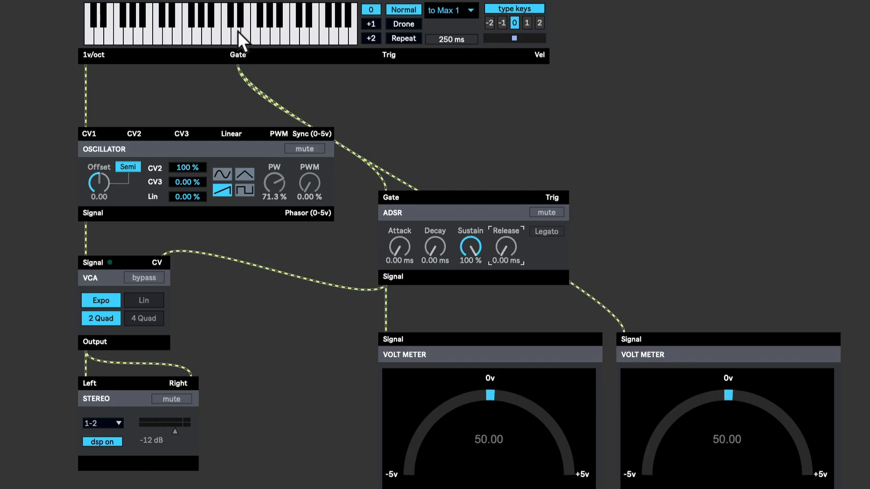
pyautogui.click(267, 36)
pyautogui.click(267, 36)
pyautogui.moveTo(505, 247); pyautogui.dragTo(341, 116)
pyautogui.click(251, 39)
# Set the ADSR's Release to 1.79 s, Sustain to 50 % and Decay to 549 ms, and play a test note.
pyautogui.moveTo(514, 247); pyautogui.dragTo(513, 274)
pyautogui.click(434, 248)
pyautogui.moveTo(472, 251); pyautogui.dragTo(472, 258)
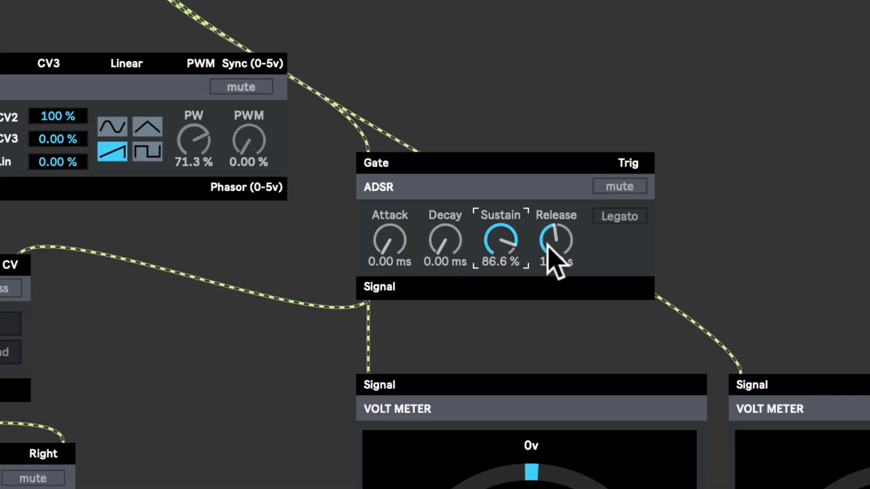
pyautogui.moveTo(502, 262); pyautogui.dragTo(502, 286)
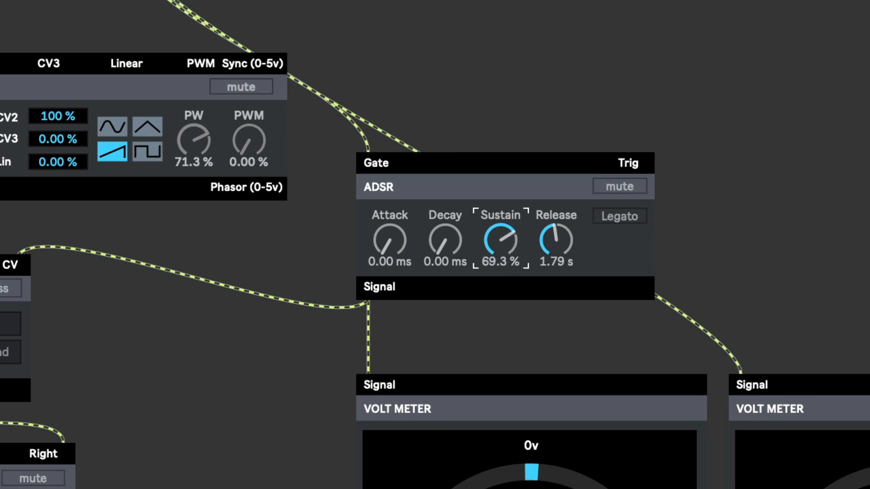
pyautogui.moveTo(500, 239); pyautogui.dragTo(453, 217)
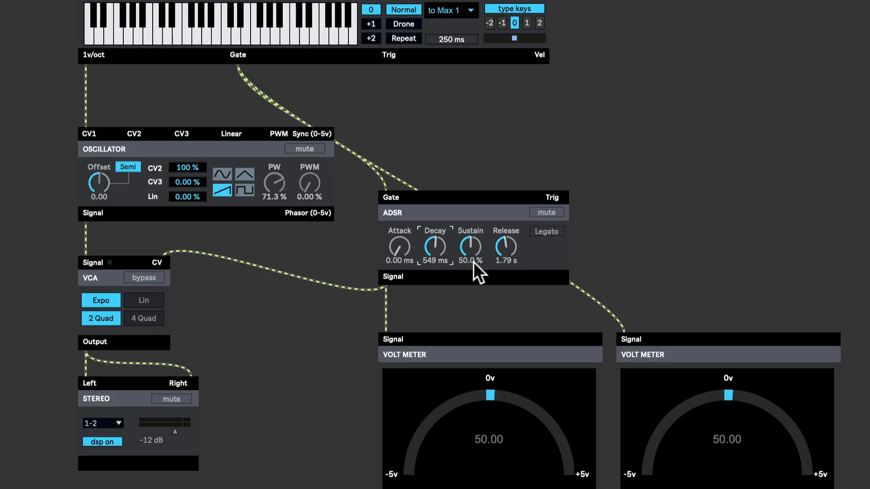
pyautogui.click(232, 35)
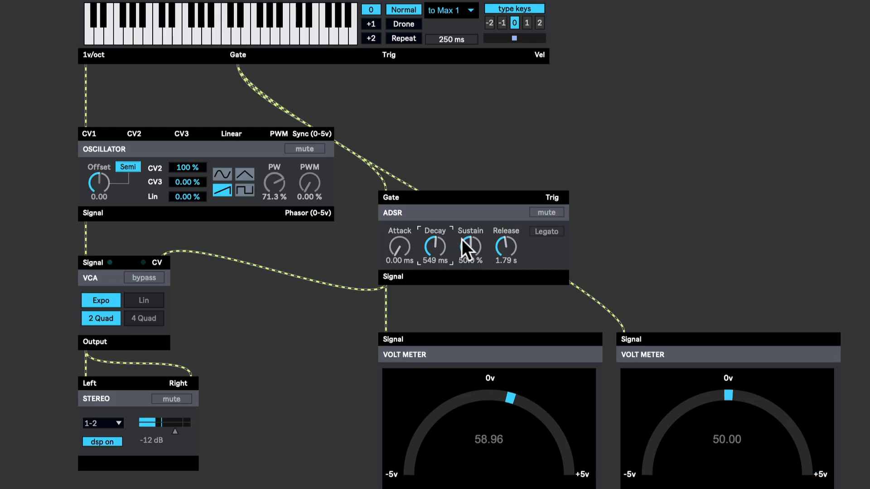
# Set the ADSR's Release to 0 ms and hold test notes to observe the decay to the sustain level.
pyautogui.moveTo(503, 243); pyautogui.dragTo(503, 297)
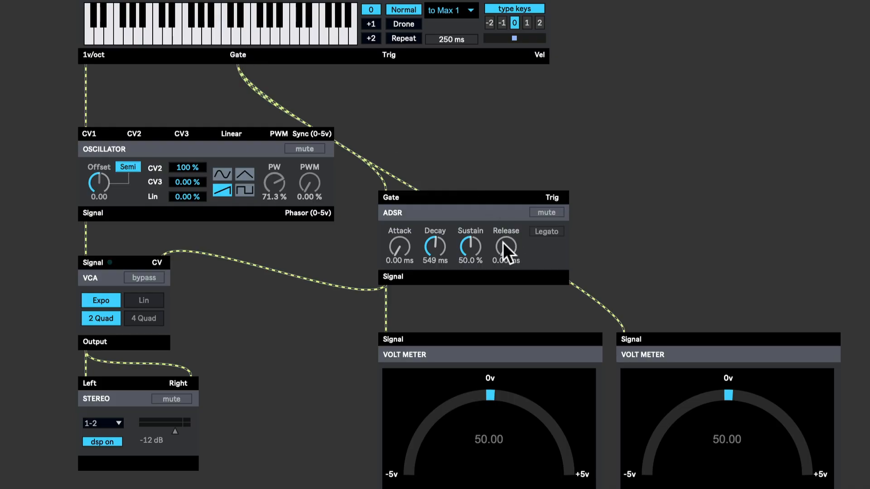
pyautogui.click(264, 37)
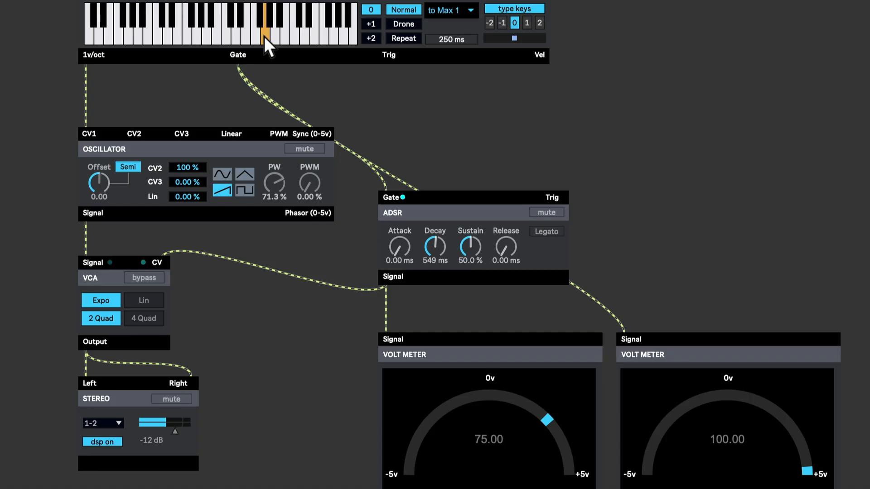
pyautogui.moveTo(264, 36); pyautogui.dragTo(265, 36)
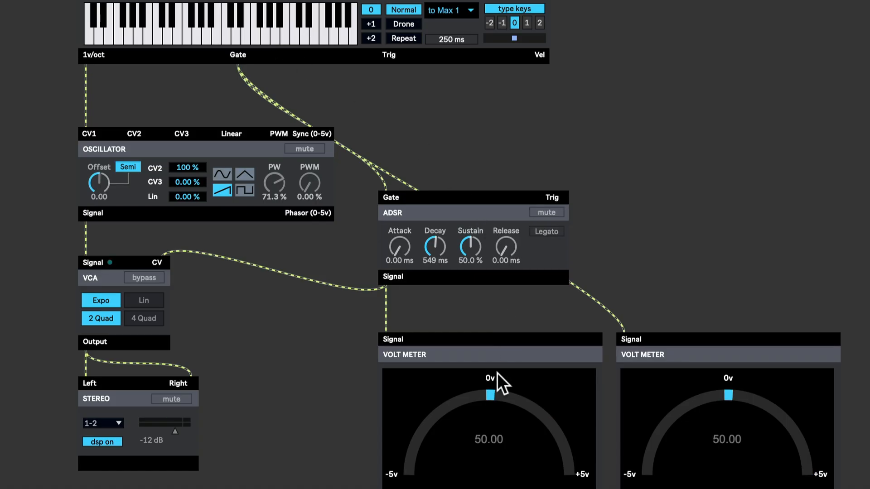
# Set the ADSR's Release to 1.19 s and Attack to 1.24 s, and play several notes across the keyboard.
pyautogui.moveTo(504, 253); pyautogui.dragTo(505, 230)
pyautogui.moveTo(398, 261); pyautogui.dragTo(398, 244)
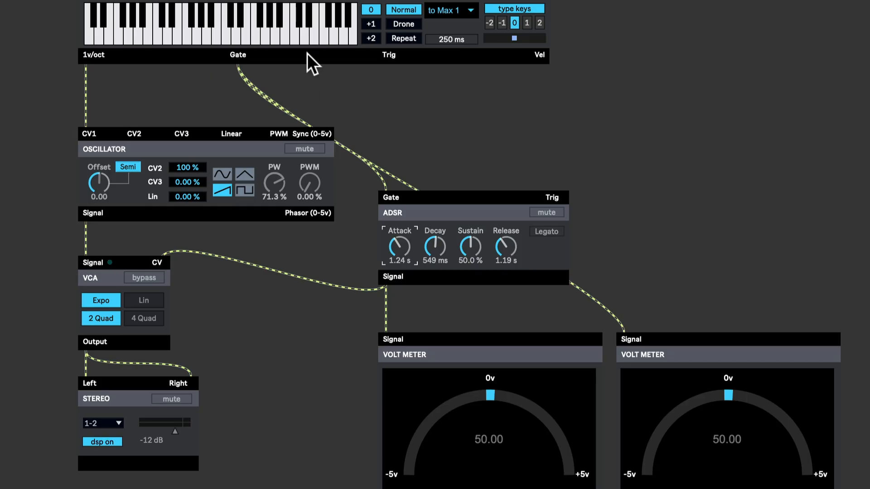
pyautogui.click(254, 33)
pyautogui.click(209, 37)
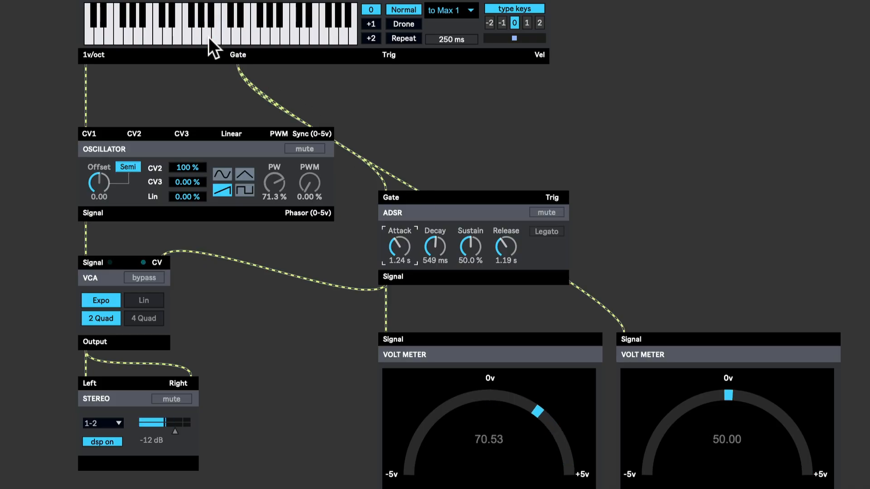
pyautogui.click(295, 33)
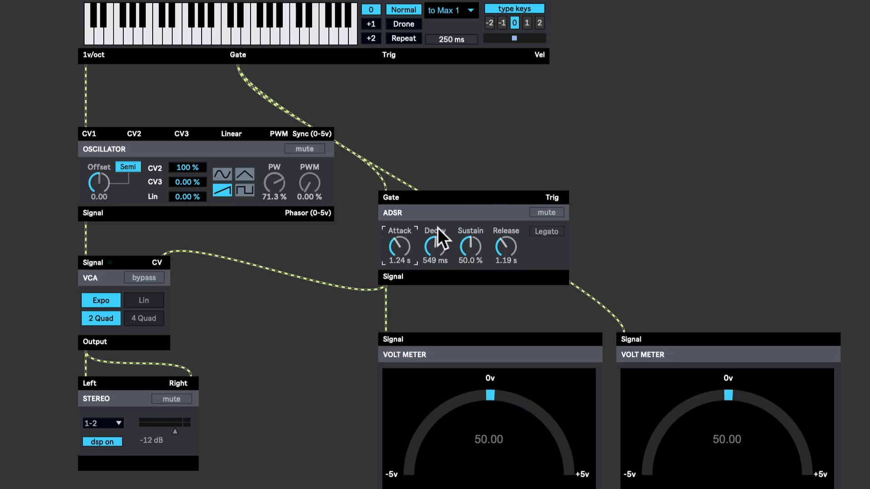
# Unlock the patch for editing.
pyautogui.keyDown('super'); pyautogui.click(244, 281); pyautogui.keyUp('super')
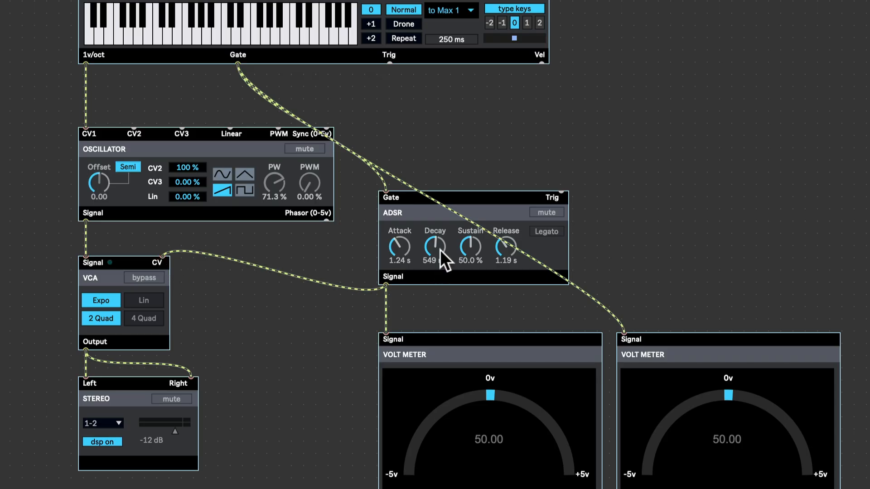
# Add a second ADSR to the right of the first, patched from the keyboard's Gate into the oscillator's CV2 input.
pyautogui.moveTo(429, 220); pyautogui.dragTo(683, 97)
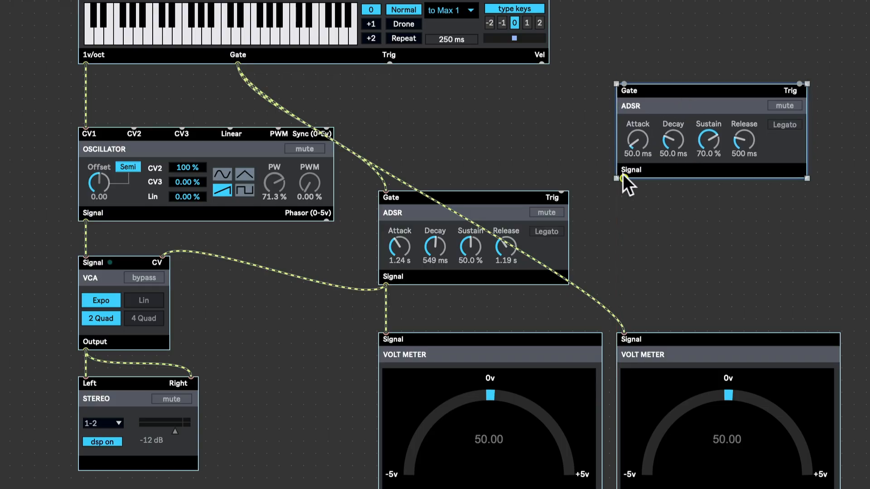
pyautogui.moveTo(624, 175); pyautogui.dragTo(138, 129)
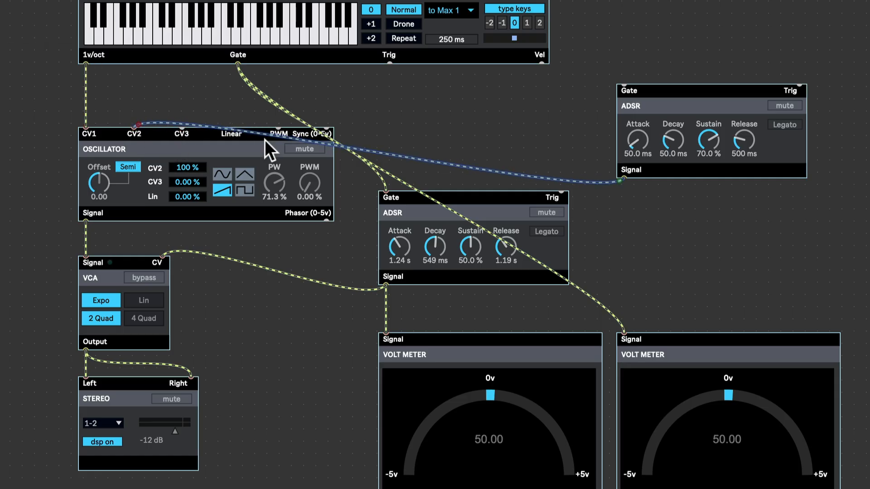
pyautogui.moveTo(657, 104); pyautogui.dragTo(630, 208)
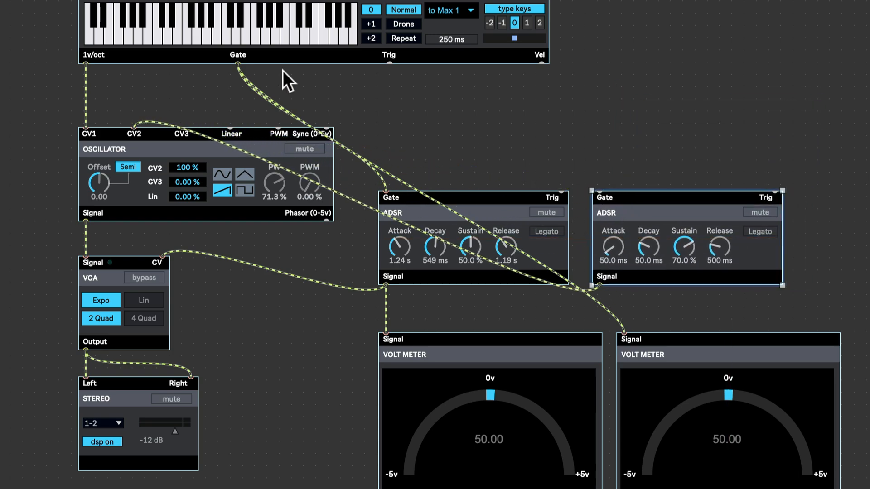
pyautogui.moveTo(237, 62); pyautogui.dragTo(599, 189)
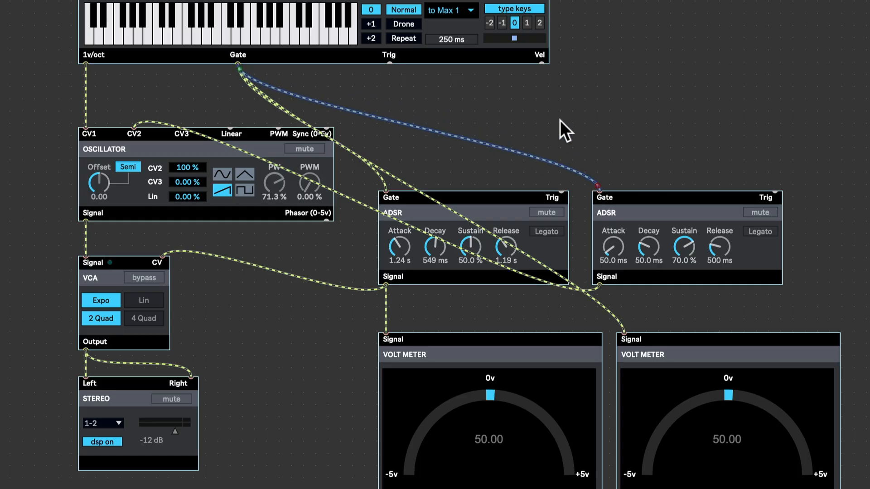
pyautogui.click(559, 119)
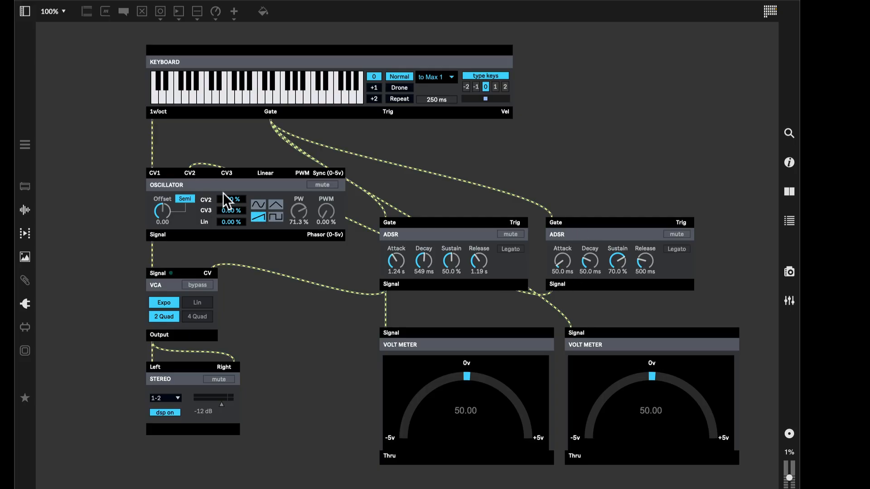
# Set the oscillator's CV2 modulation amount to 50 %.
pyautogui.moveTo(232, 200); pyautogui.dragTo(231, 218)
pyautogui.moveTo(231, 200); pyautogui.dragTo(231, 192)
pyautogui.moveTo(232, 200); pyautogui.dragTo(231, 207)
pyautogui.moveTo(229, 200); pyautogui.dragTo(229, 209)
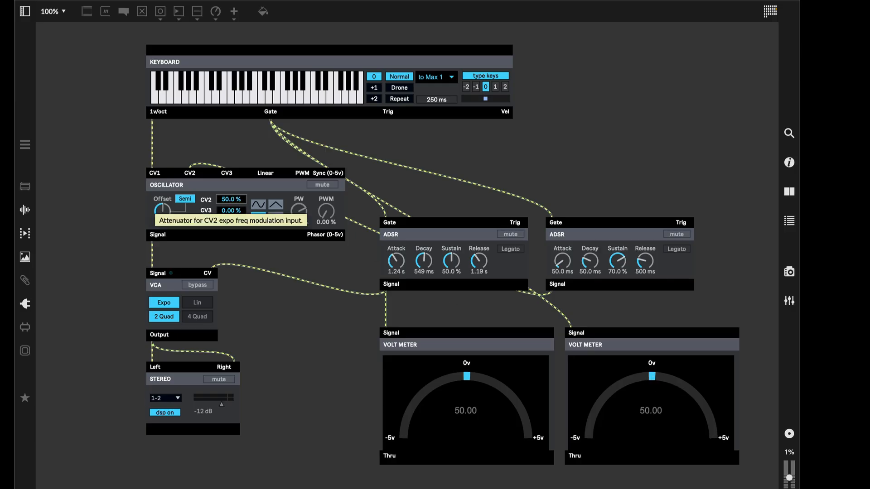
# Set the first ADSR's Attack to 0 ms and its Sustain to 100 %.
pyautogui.moveTo(396, 261); pyautogui.dragTo(396, 274)
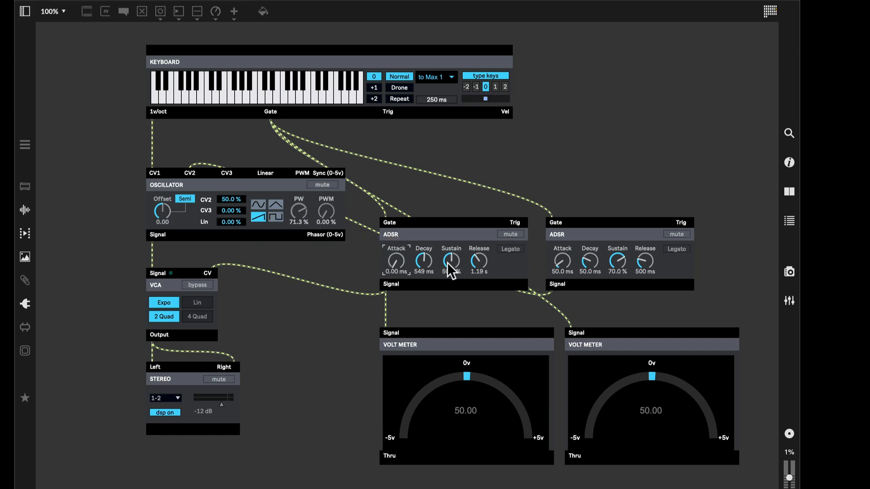
pyautogui.moveTo(448, 262); pyautogui.dragTo(447, 245)
# Set the pitch ADSR's Attack to 1.19 s and Decay to 146 ms, and play two test notes.
pyautogui.moveTo(562, 265); pyautogui.dragTo(579, 256)
pyautogui.click(615, 268)
pyautogui.click(267, 97)
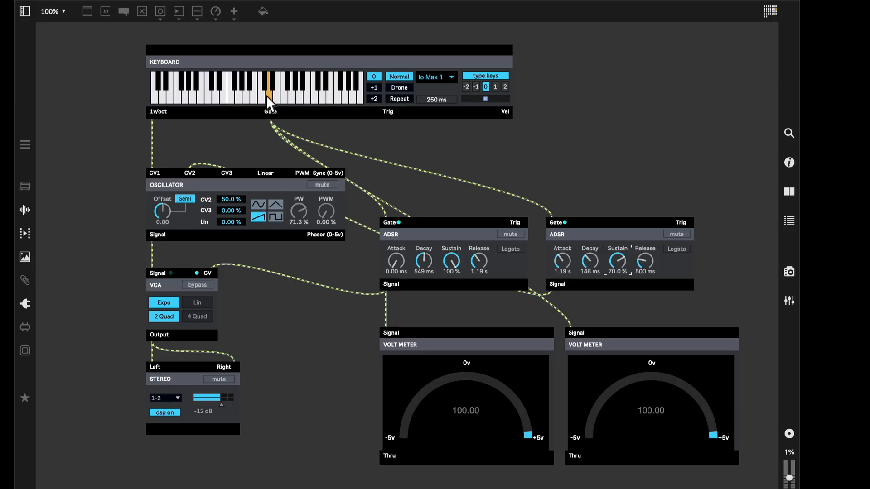
pyautogui.click(240, 96)
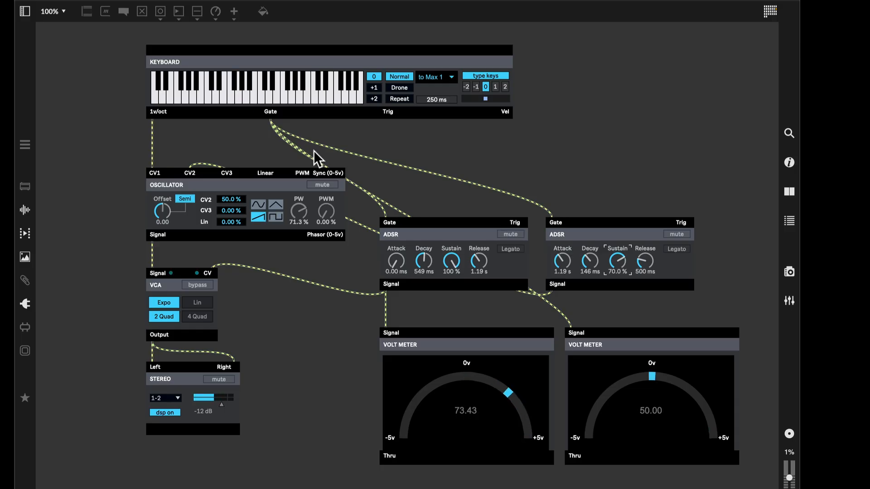
# Unlock the patch, shift the first ADSR and its volt meter left, and move the gate volt meter above the second ADSR.
pyautogui.hotkey('ctrl', 'e')
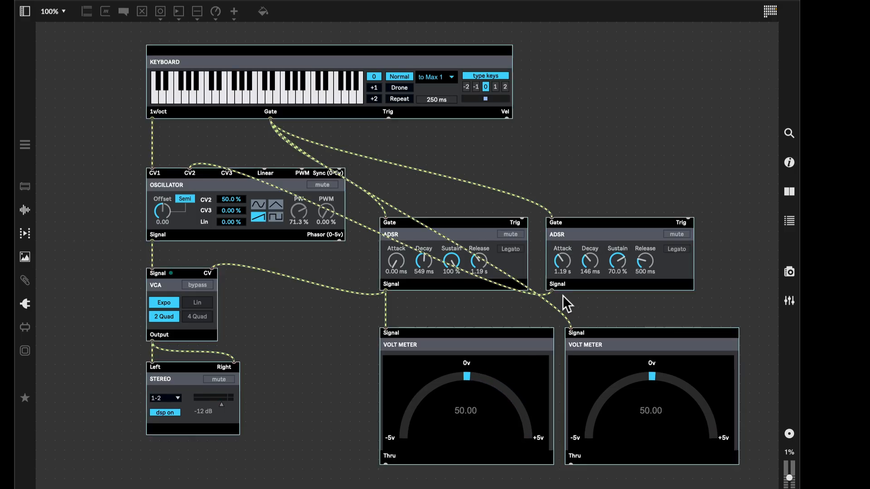
pyautogui.moveTo(469, 373); pyautogui.dragTo(354, 372)
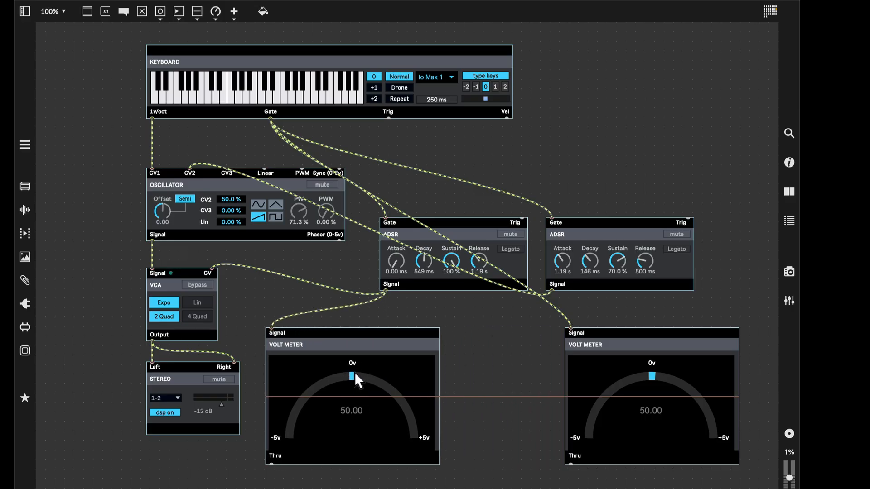
pyautogui.moveTo(420, 273); pyautogui.dragTo(397, 273)
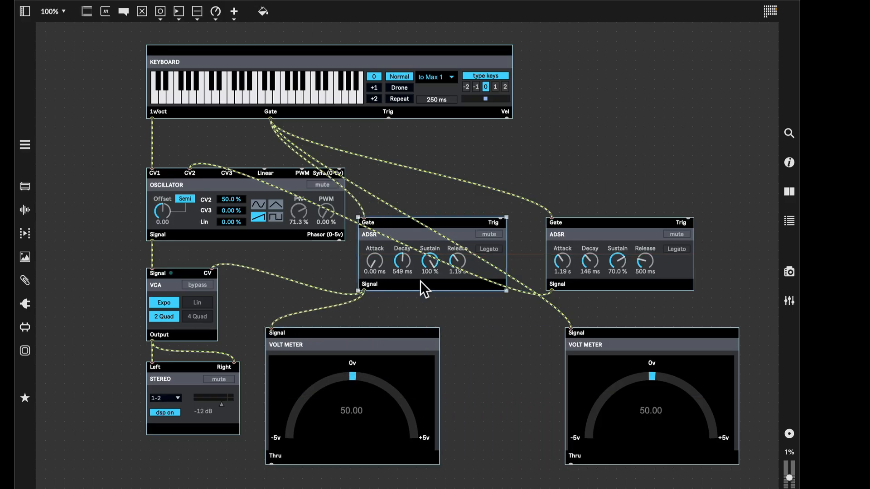
pyautogui.moveTo(618, 389); pyautogui.dragTo(596, 140)
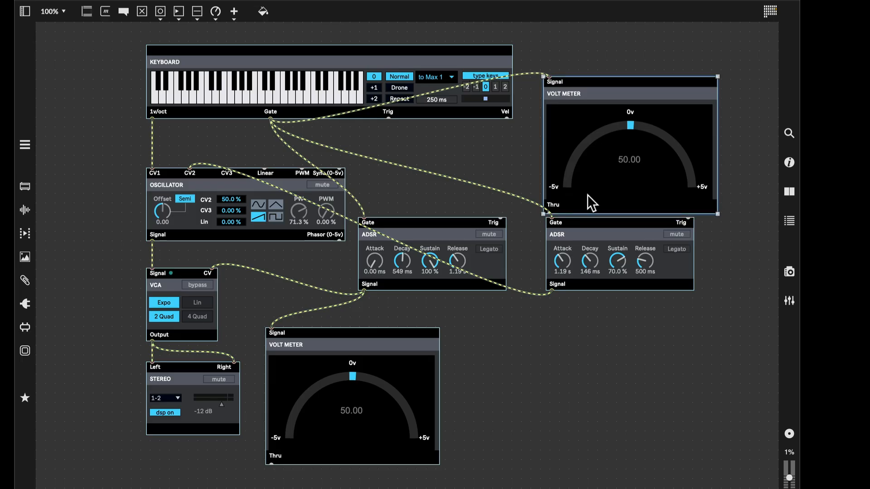
# Add a third volt meter fed by the second ADSR's Signal output, and play two notes with the patch locked.
pyautogui.moveTo(591, 252); pyautogui.dragTo(512, 434)
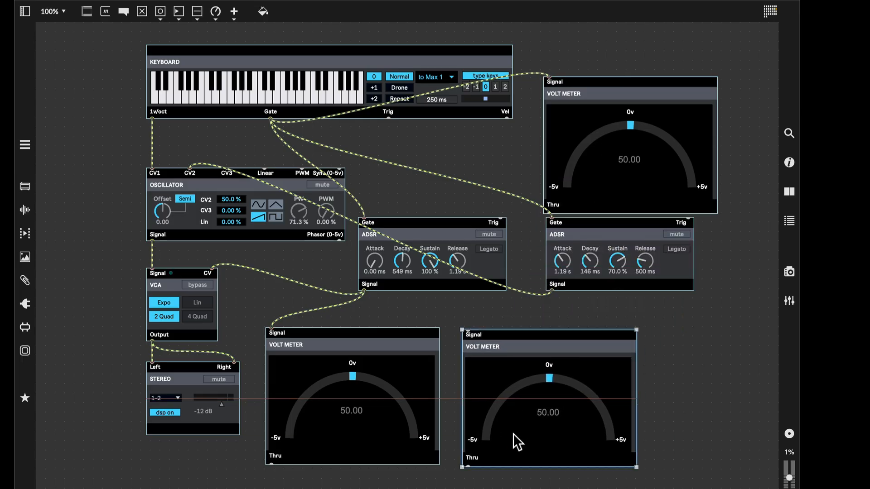
pyautogui.moveTo(549, 291); pyautogui.dragTo(487, 336)
pyautogui.hotkey('ctrl', 'e')
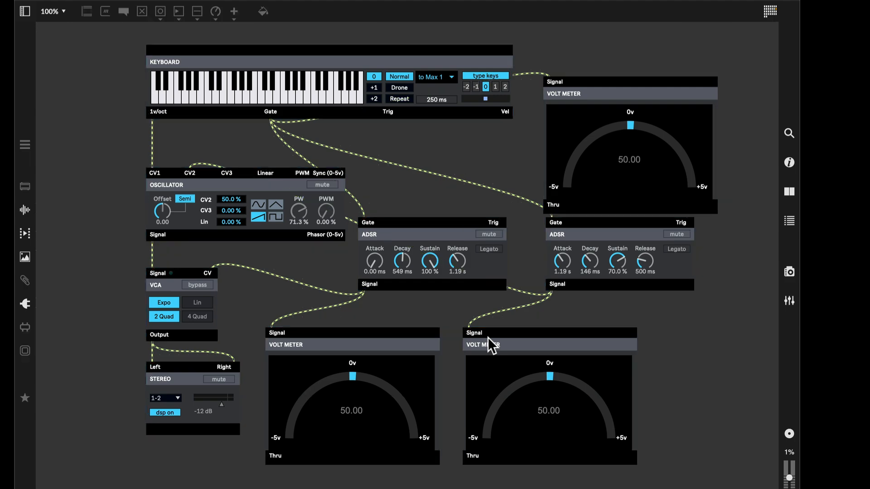
pyautogui.click(259, 96)
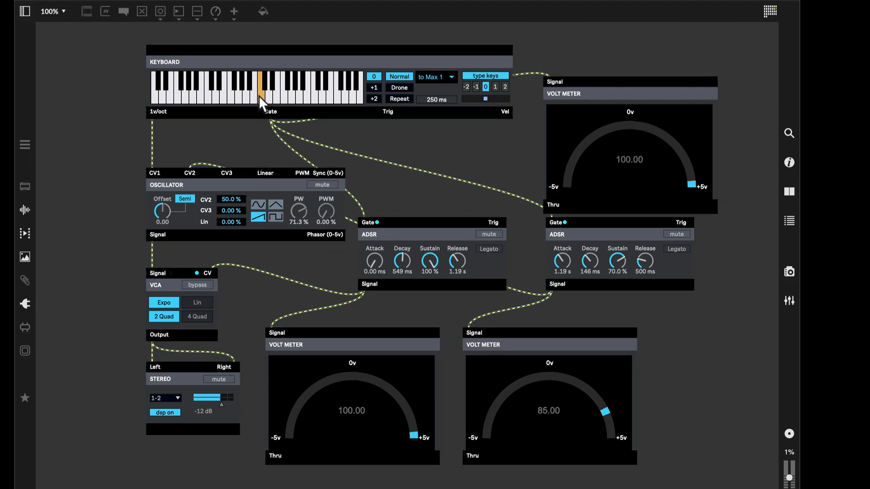
pyautogui.click(219, 94)
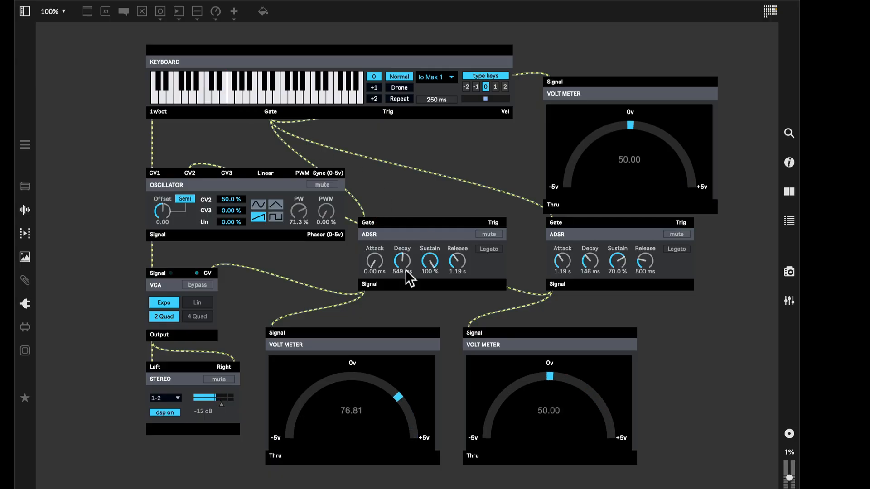
# Set the first ADSR's Attack to 1.19 s, Sustain to 63.8 % and Release to 1.50 s.
pyautogui.moveTo(375, 262); pyautogui.dragTo(375, 231)
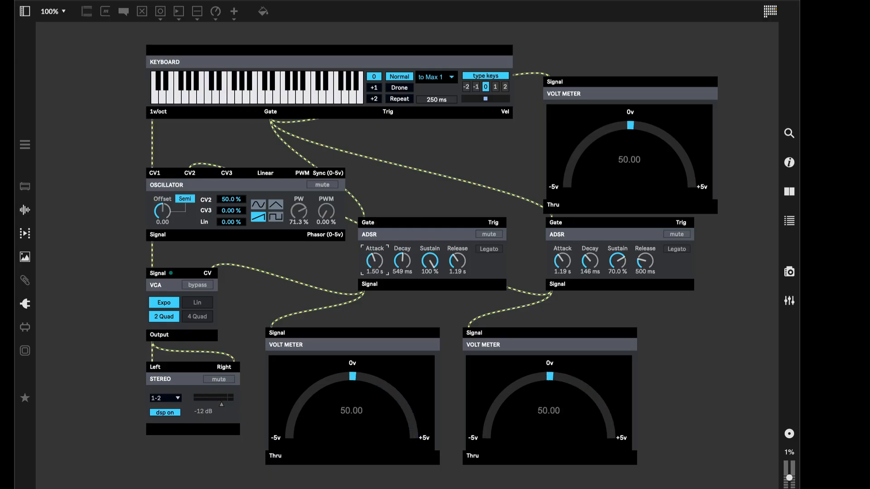
pyautogui.moveTo(375, 261); pyautogui.dragTo(375, 265)
pyautogui.moveTo(430, 261); pyautogui.dragTo(430, 277)
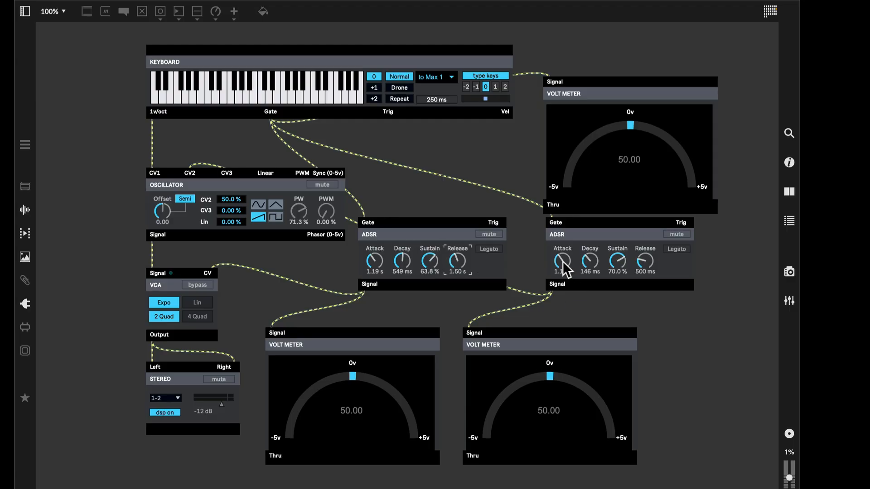
# Set the second ADSR's Attack to 287 ms, Decay to 908 ms, Sustain to 53.5 % and Release to 906 ms.
pyautogui.moveTo(562, 261); pyautogui.dragTo(562, 279)
pyautogui.click(589, 262)
pyautogui.moveTo(627, 261); pyautogui.dragTo(628, 274)
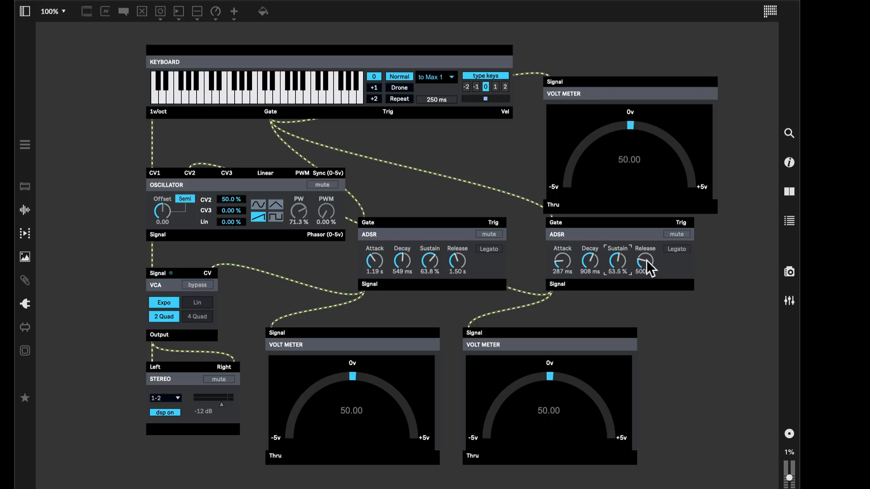
pyautogui.click(638, 259)
# Play several notes across the keyboard to compare both envelopes on the volt meters.
pyautogui.click(267, 96)
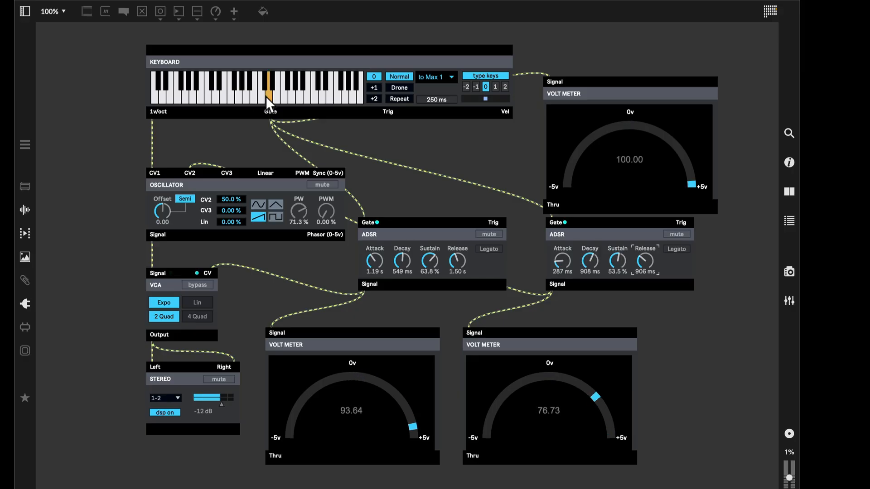
pyautogui.click(238, 96)
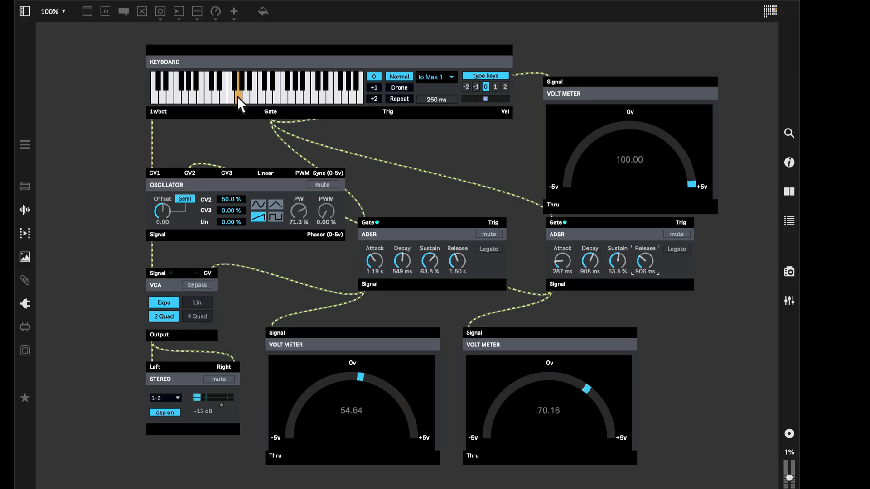
pyautogui.click(321, 95)
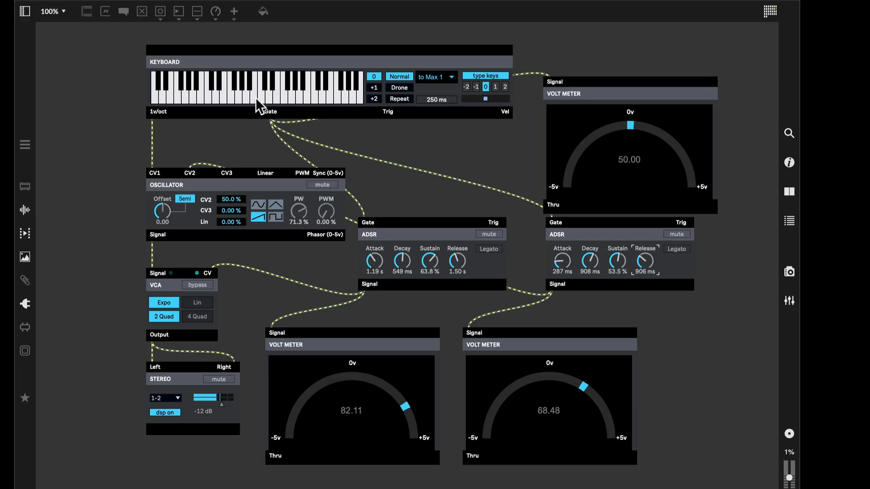
pyautogui.click(233, 96)
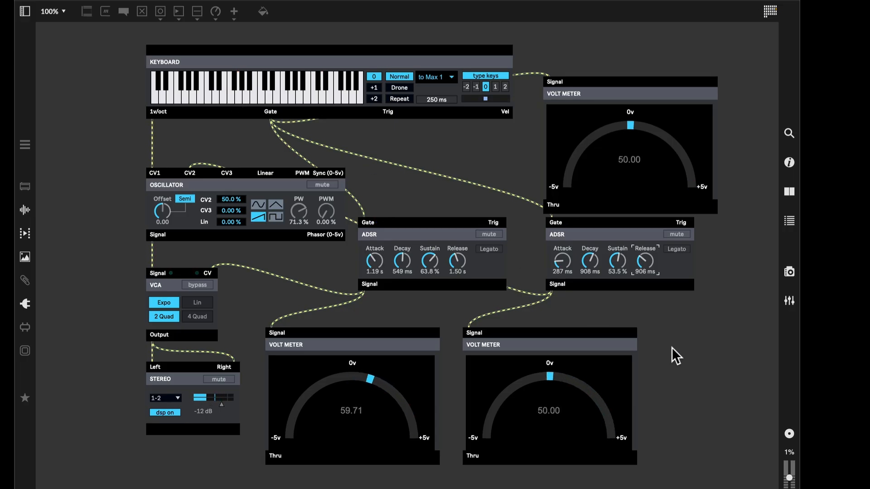